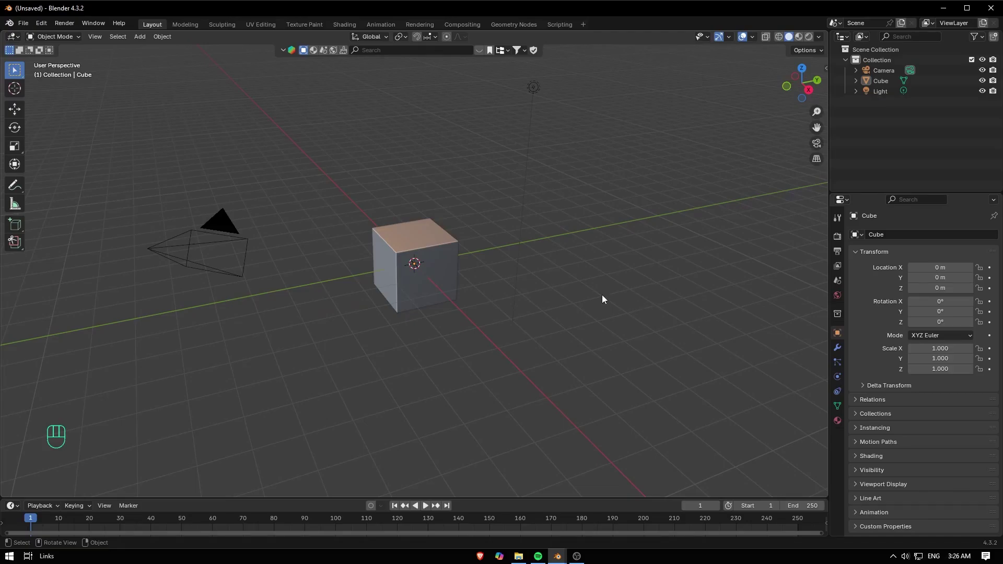
- Replace the default cube with a new plane turned 90° about X and then Z
mouse_move(537, 279)
middle_mouse_down()
mouse_move(503, 283)
mouse_move(410, 249)
middle_mouse_up()
left_click(409, 244)
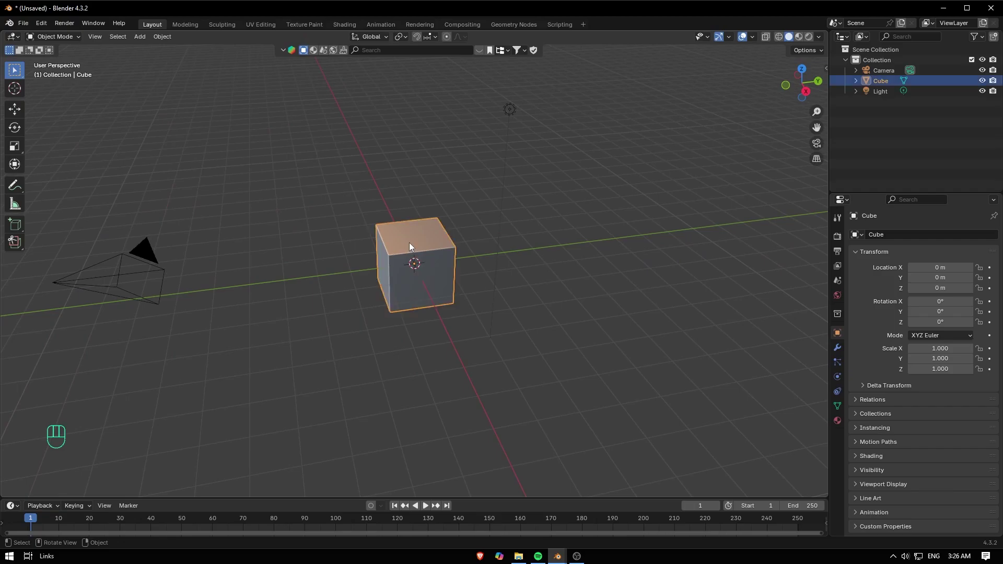
key("Delete")
key("shift+a")
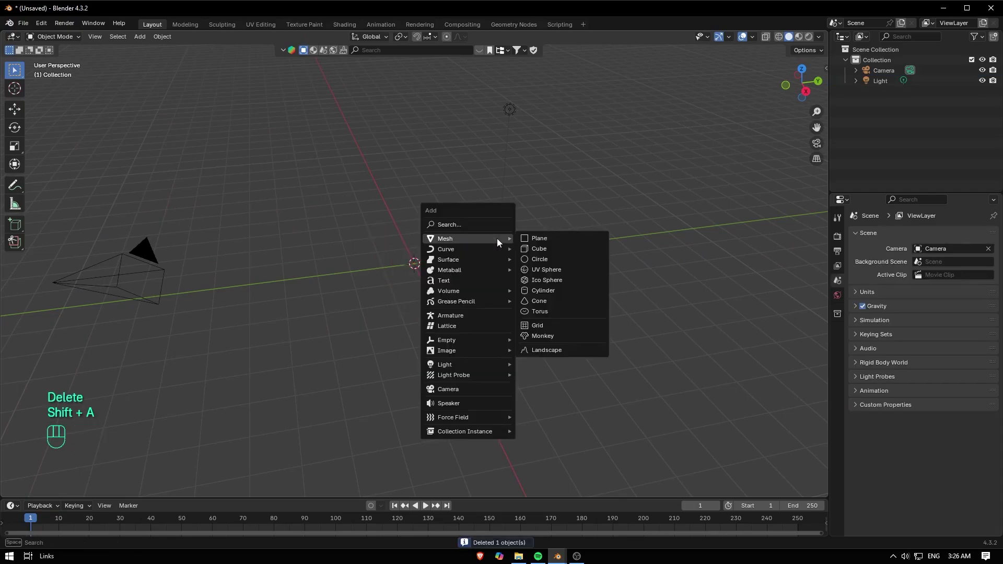
left_click(562, 239)
type("r")
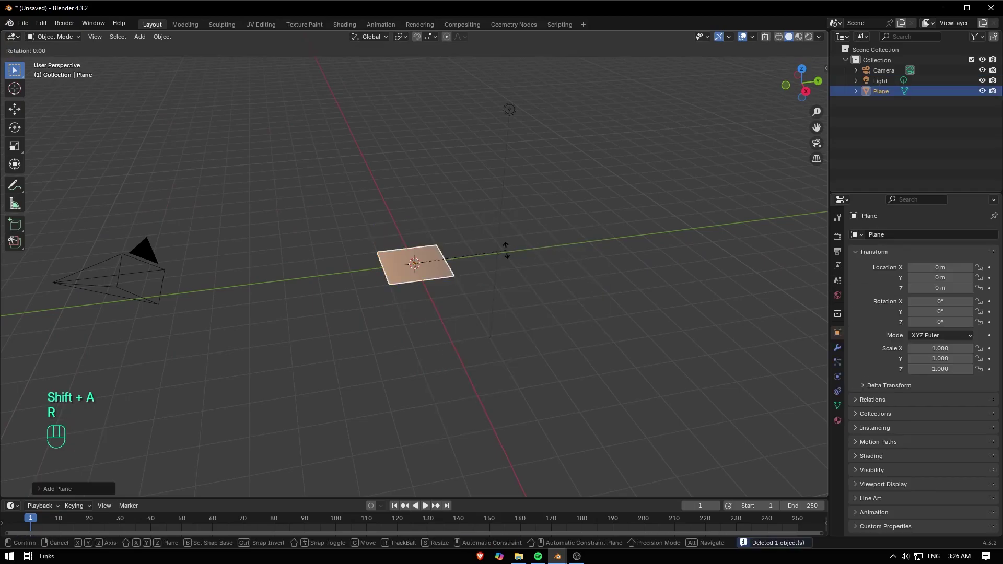
type("x90")
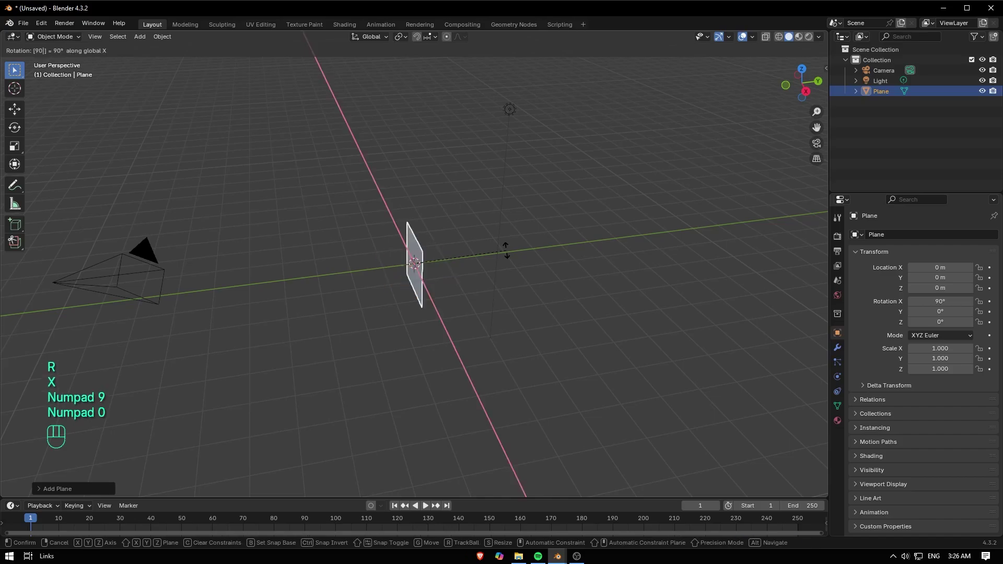
key("KP_Enter")
type("rz90")
key("KP_Enter")
- In Right view, subdivide the plane three times in Edit Mode into an 8×8 grid
key("grave")
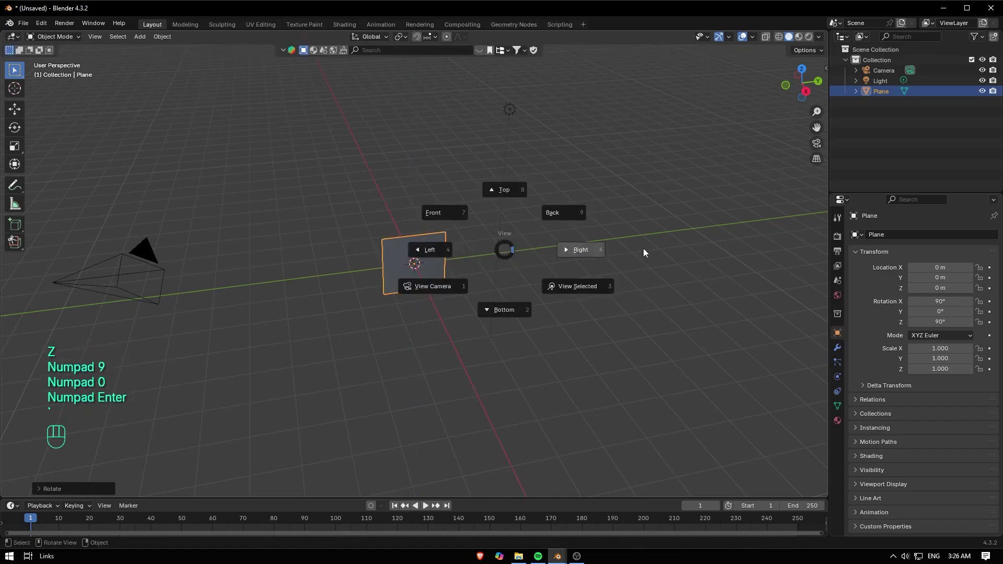
left_click(644, 249)
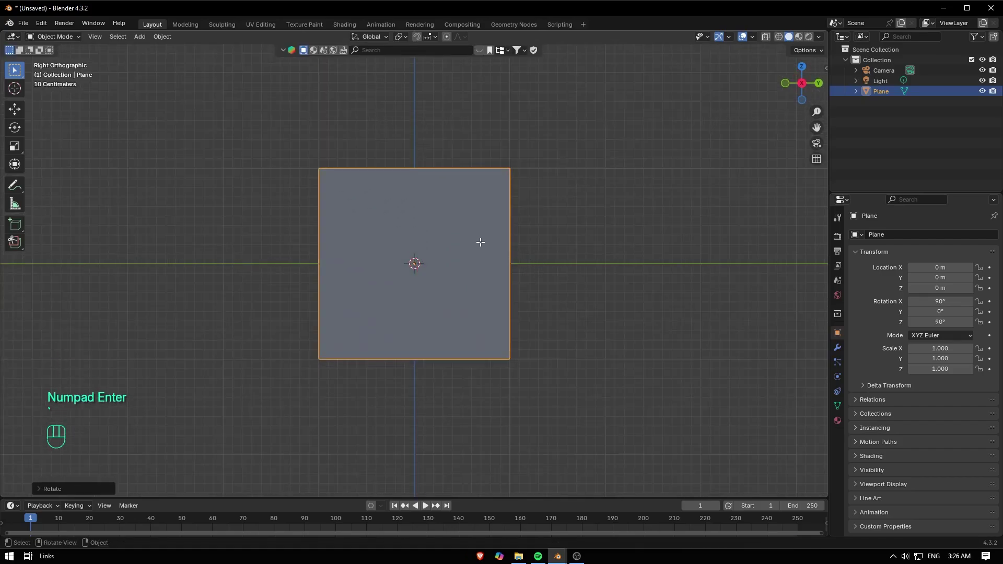
key("Tab")
right_click(444, 233)
left_click(435, 247)
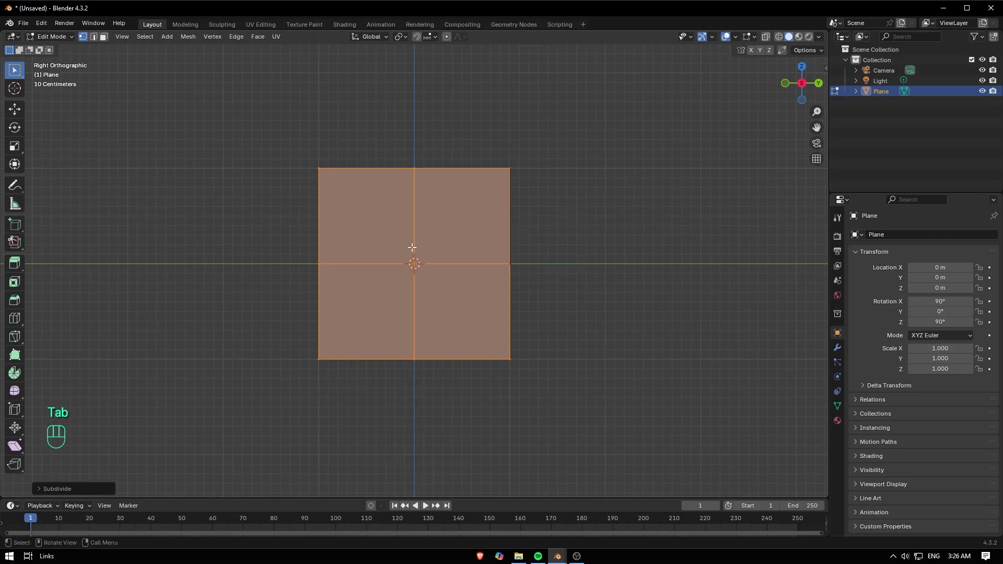
right_click(412, 247)
left_click(412, 247)
right_click(411, 246)
left_click(412, 247)
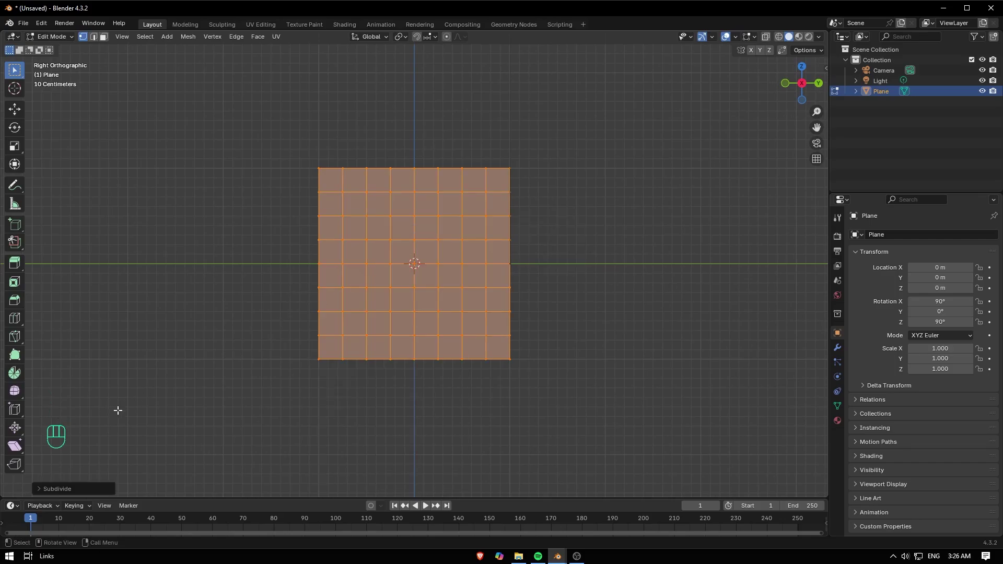
left_click(45, 486)
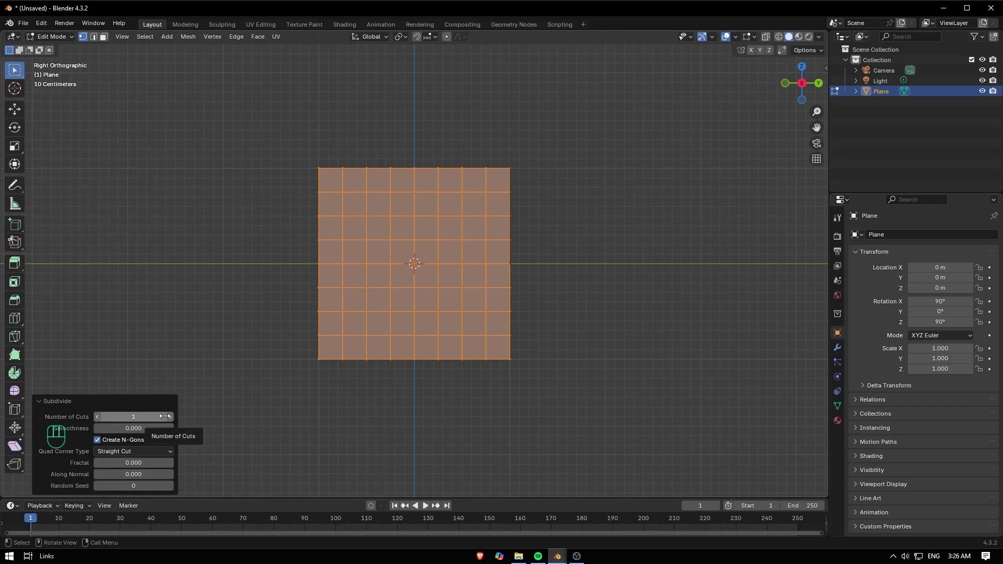
- Add a Wireframe modifier to the plane and view the lattice in perspective
left_click(837, 348)
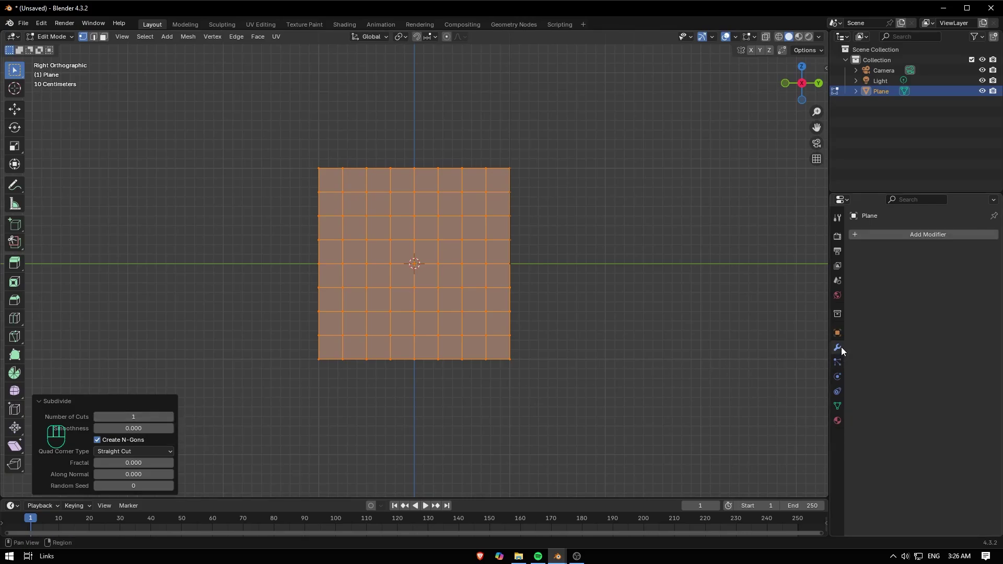
left_click(889, 235)
type("w")
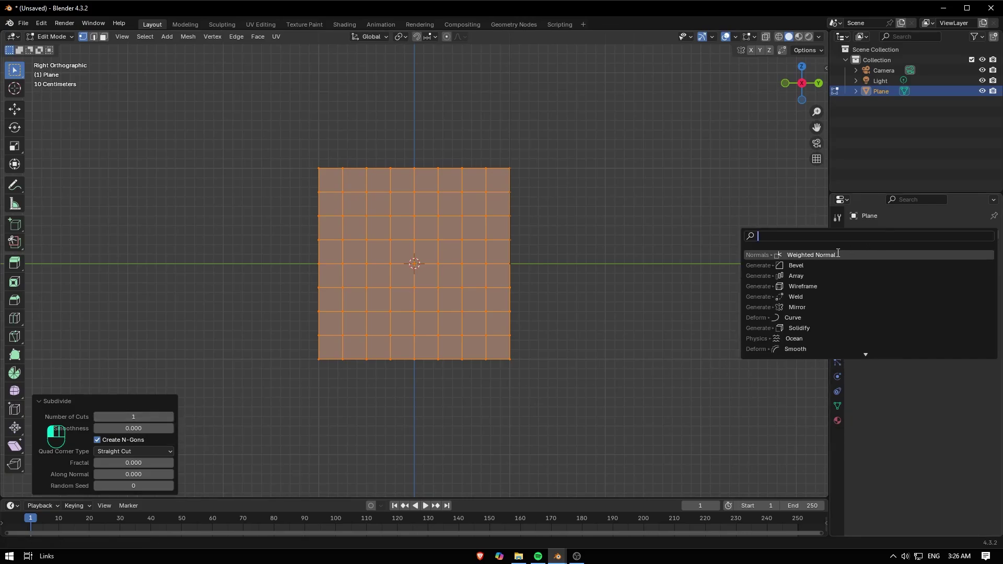
left_click(809, 266)
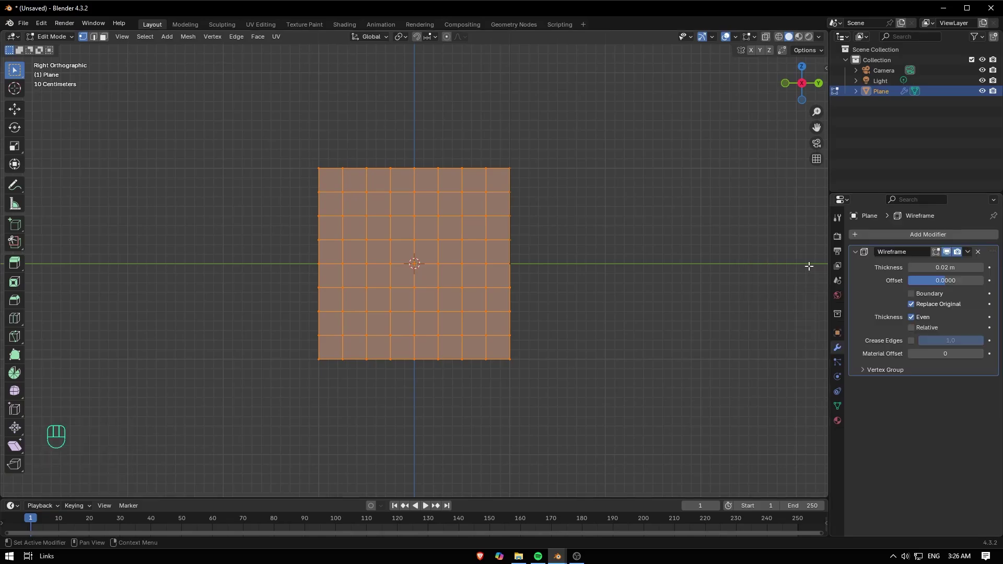
key("Tab")
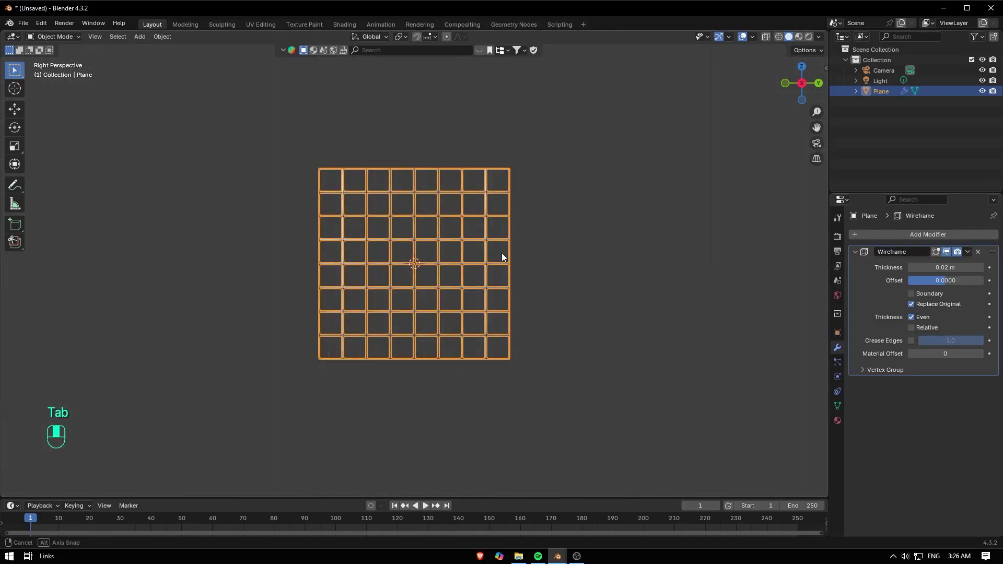
mouse_move(501, 253)
middle_mouse_down()
mouse_move(470, 264)
mouse_move(548, 275)
mouse_move(298, 250)
middle_mouse_up()
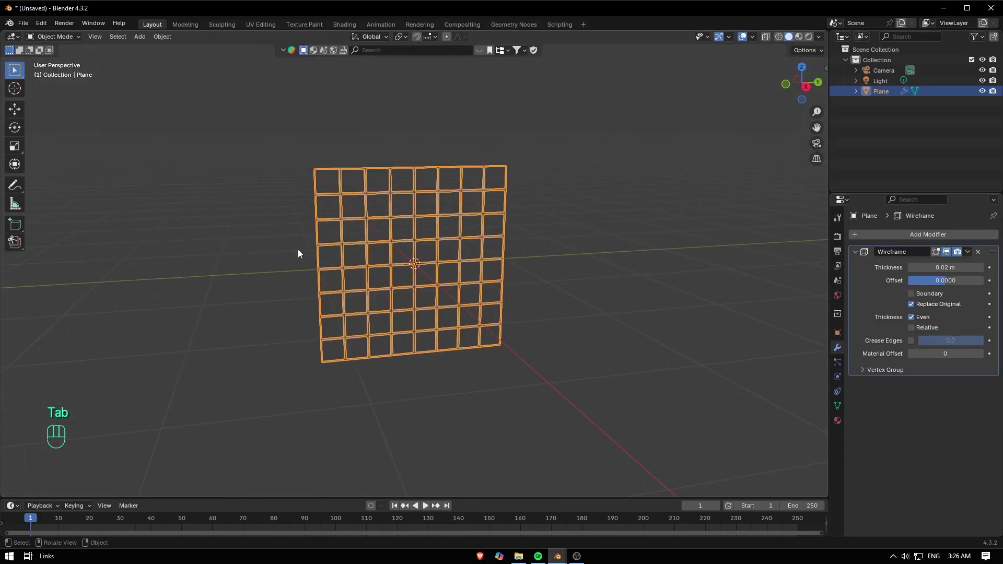
scroll(459, 258, "up", 2)
scroll(464, 264, "up", 3)
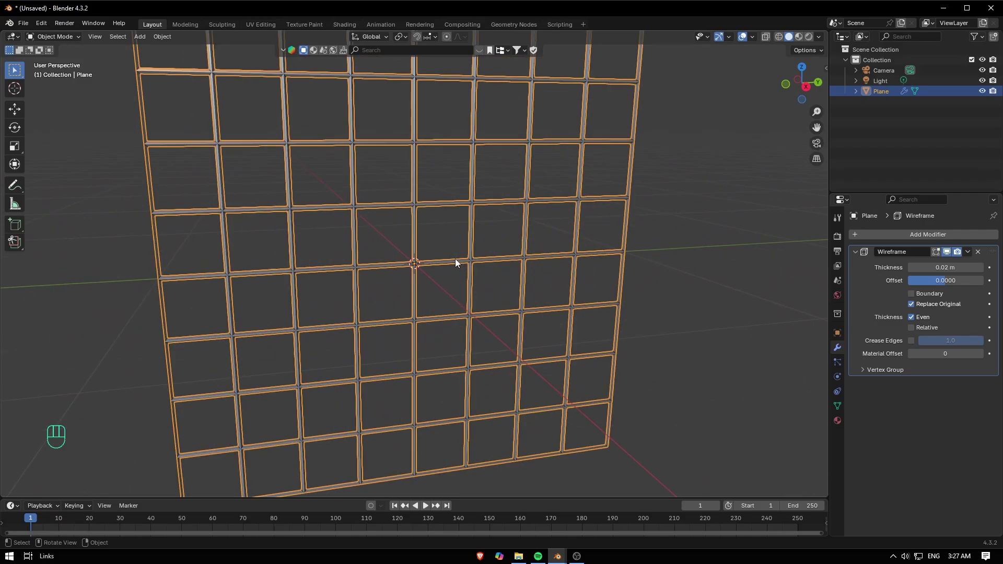
scroll(455, 259, "down", 2)
- Subdivide the grid once more to 16×16 and view the denser wireframe head-on
key("Tab")
right_click(400, 218)
left_click(395, 218)
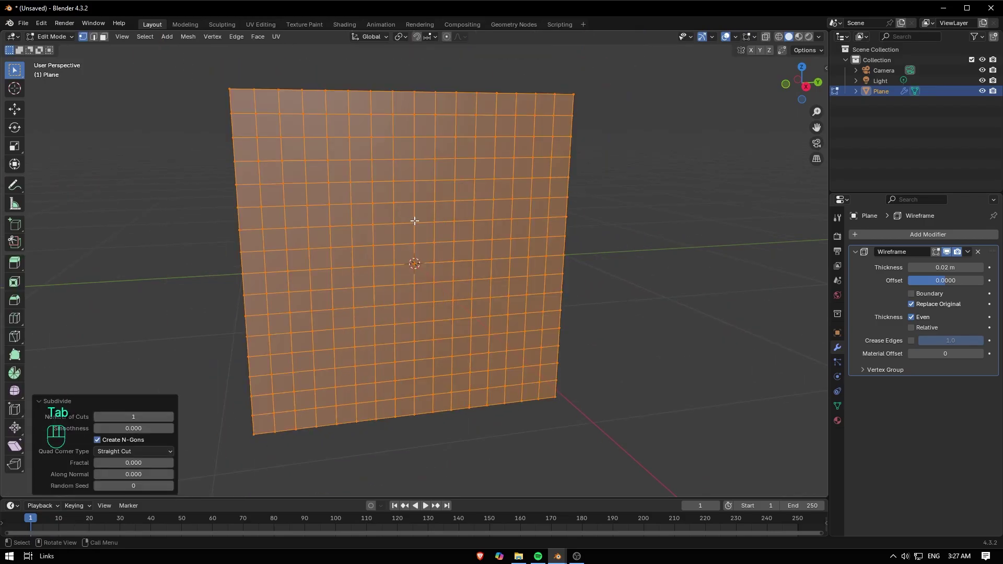
key("Tab")
mouse_move(440, 242)
middle_mouse_down()
mouse_move(460, 232)
mouse_move(438, 231)
mouse_move(438, 219)
middle_mouse_up()
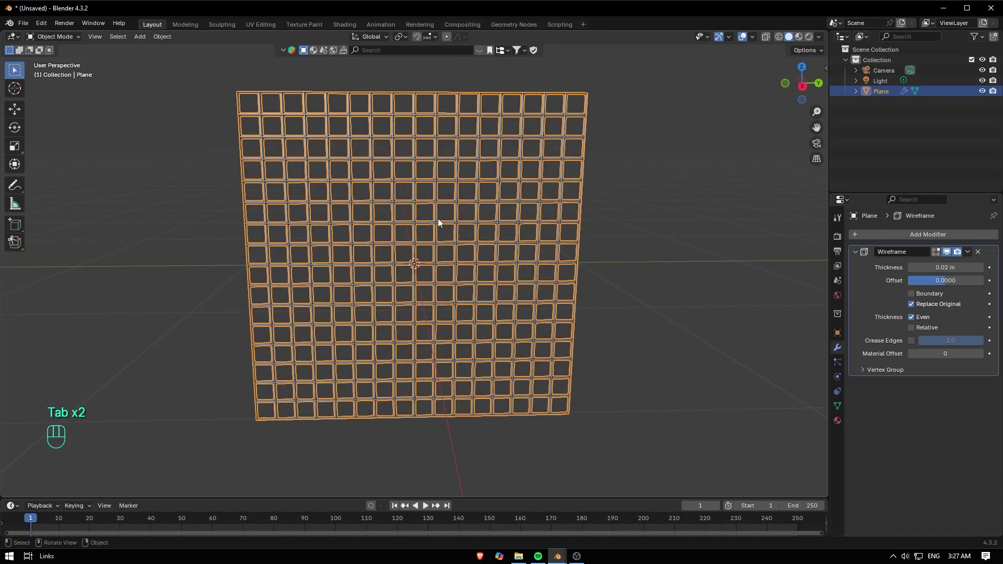
- Un-Subdivide the edges with 1 iteration for a diamond grid, then switch to face select
key("Tab")
left_click(93, 37)
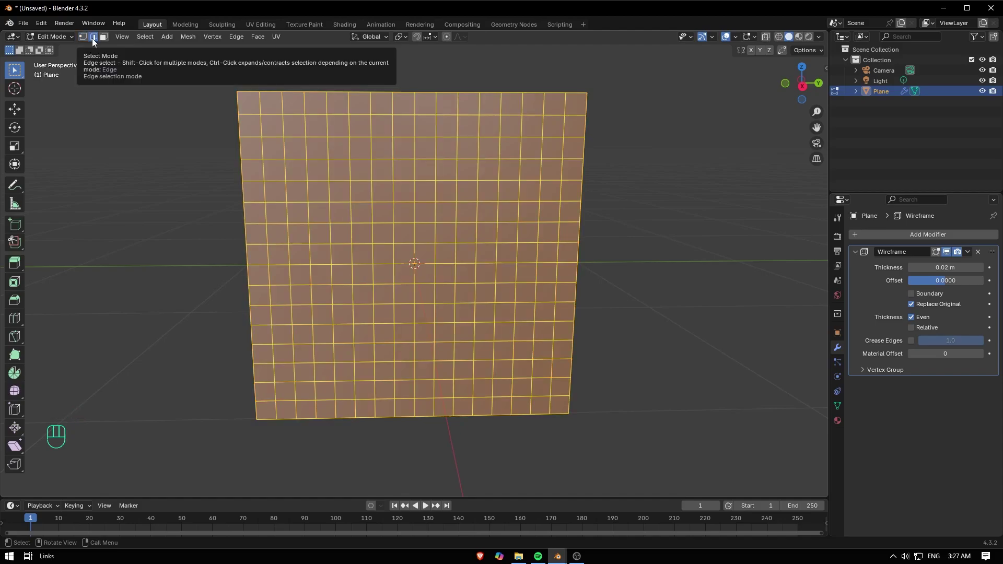
right_click(387, 140)
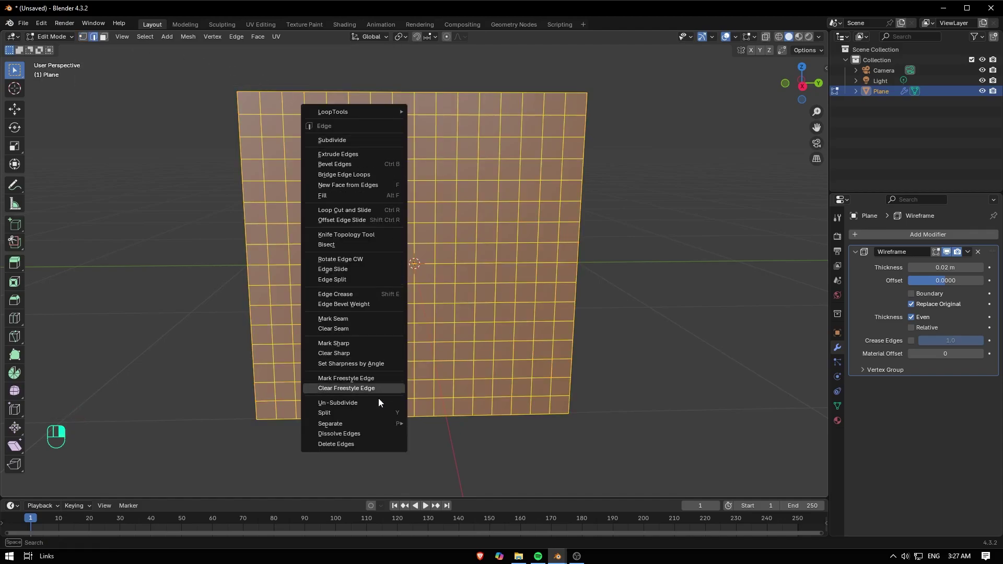
left_click(345, 403)
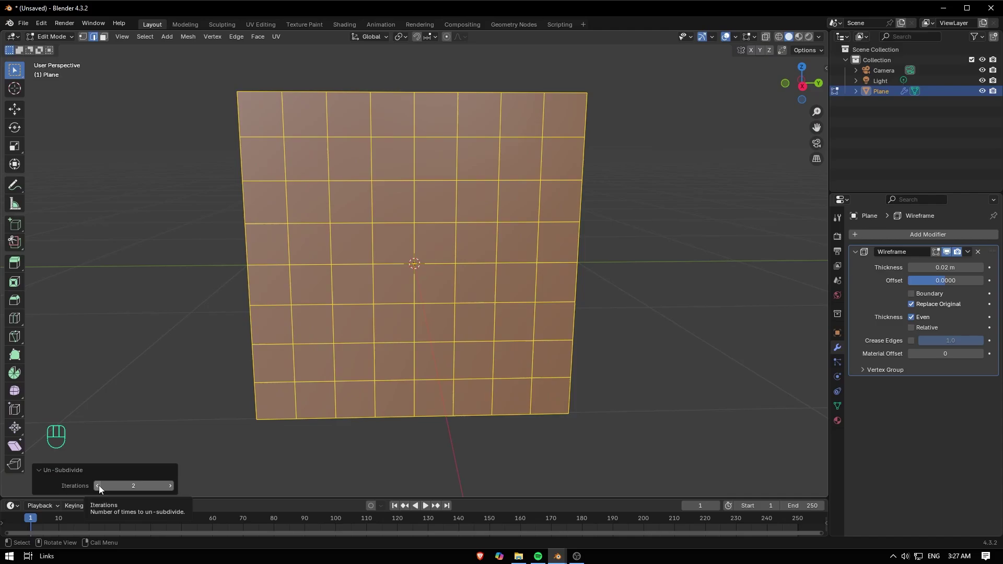
left_click(98, 485)
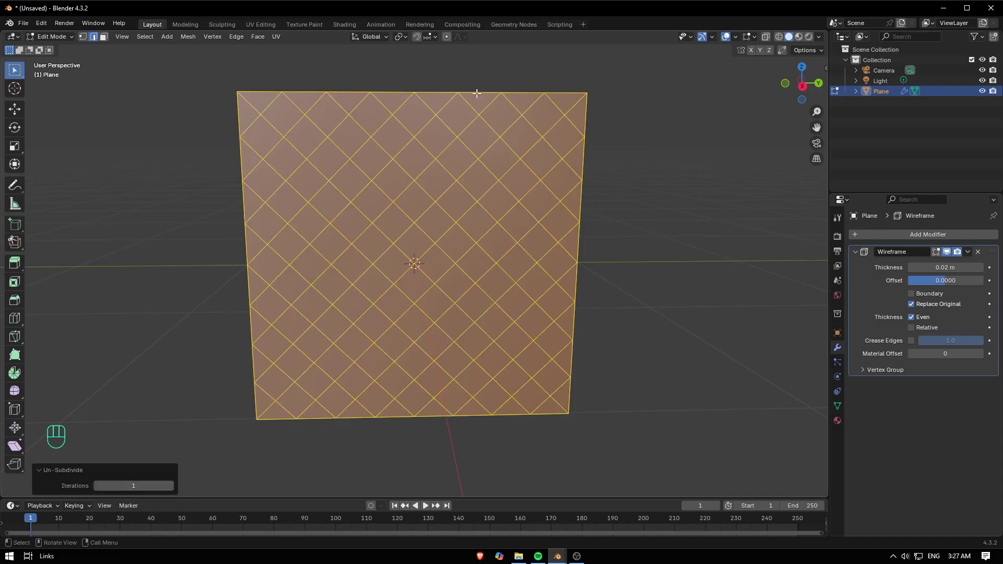
mouse_move(423, 223)
middle_mouse_down()
mouse_move(341, 213)
mouse_move(455, 212)
mouse_move(427, 222)
middle_mouse_up()
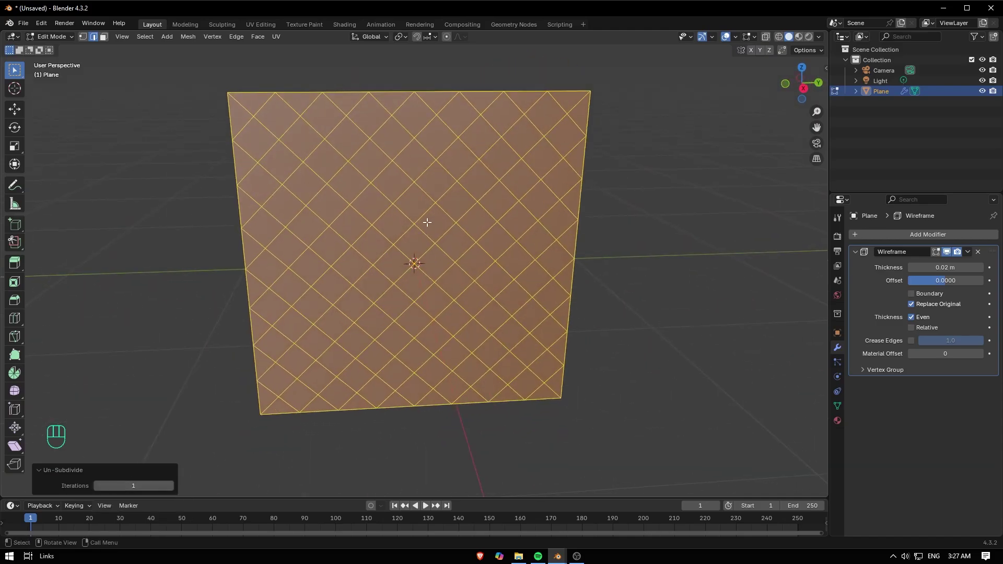
key("3")
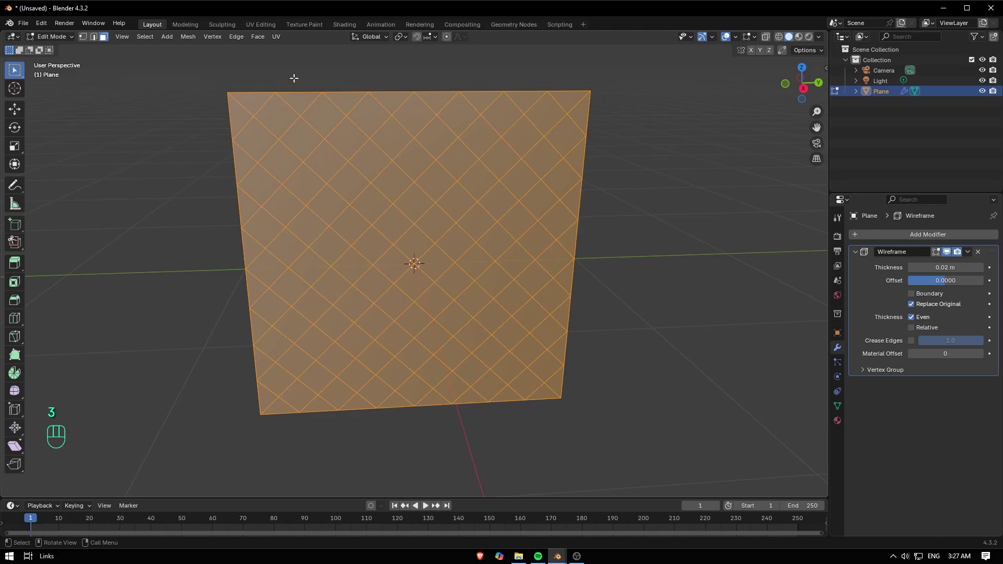
- Select a top-edge triangle plus all faces with the same polygon sides, then bring up Delete
left_click(443, 97)
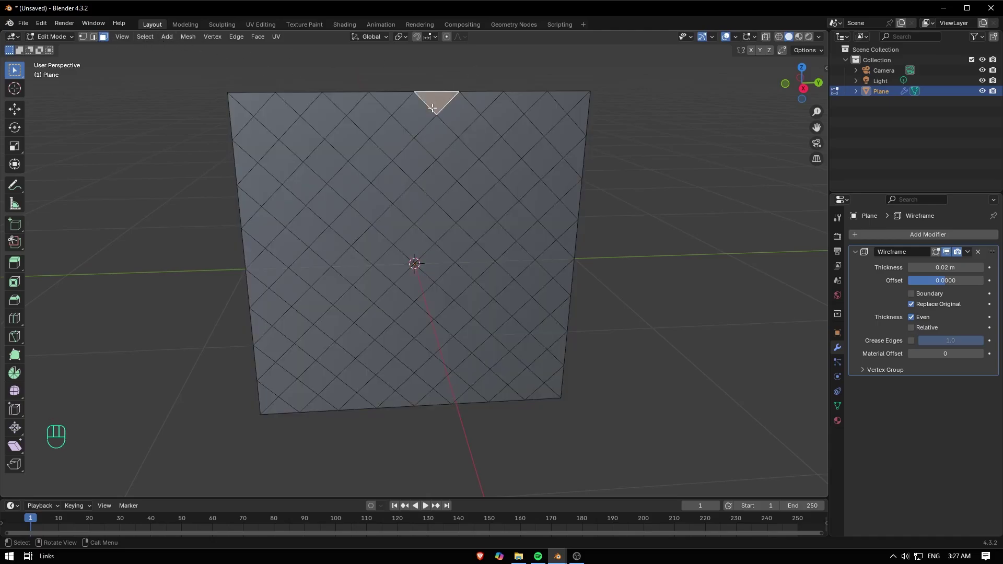
left_click(183, 37)
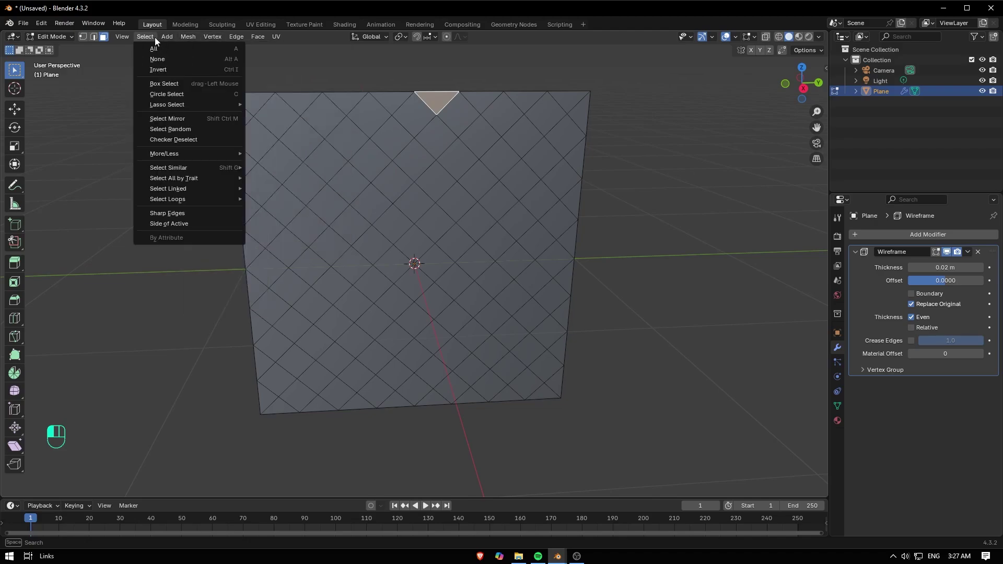
mouse_move(169, 167)
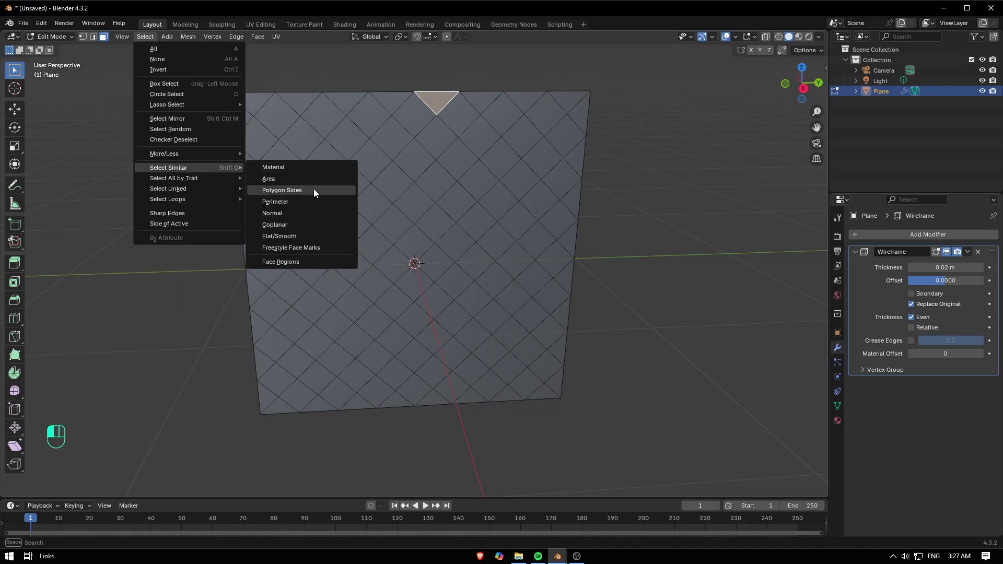
left_click(284, 190)
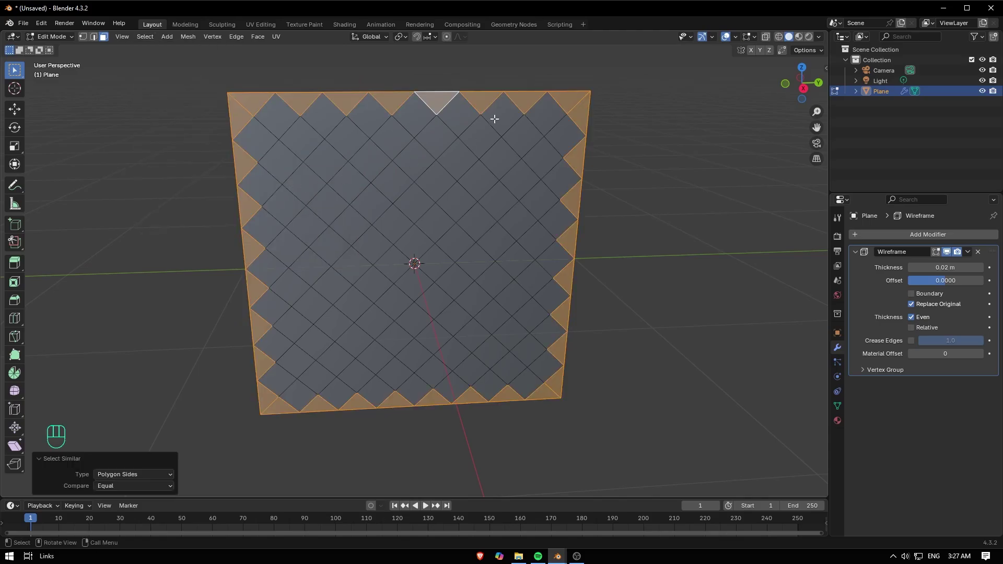
key("Delete")
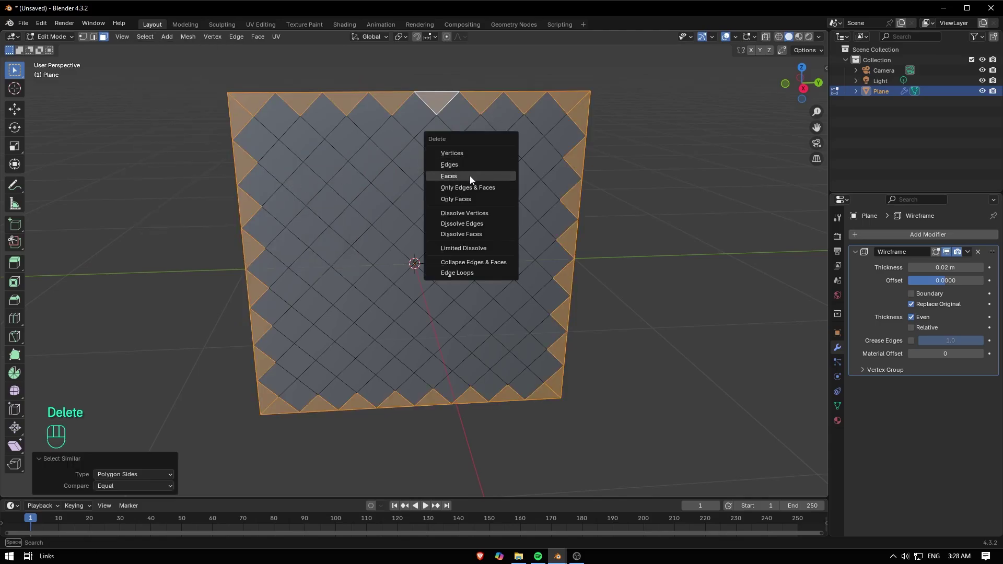
- Delete the triangular border faces and set the Wireframe thickness to 0.0264 m
left_click(470, 176)
key("Tab")
mouse_move(466, 179)
middle_mouse_down()
mouse_move(455, 161)
mouse_move(631, 220)
middle_mouse_up()
mouse_move(945, 267)
left_mouse_down("shift")
mouse_move(964, 267)
mouse_move(945, 268)
left_mouse_up("shift")
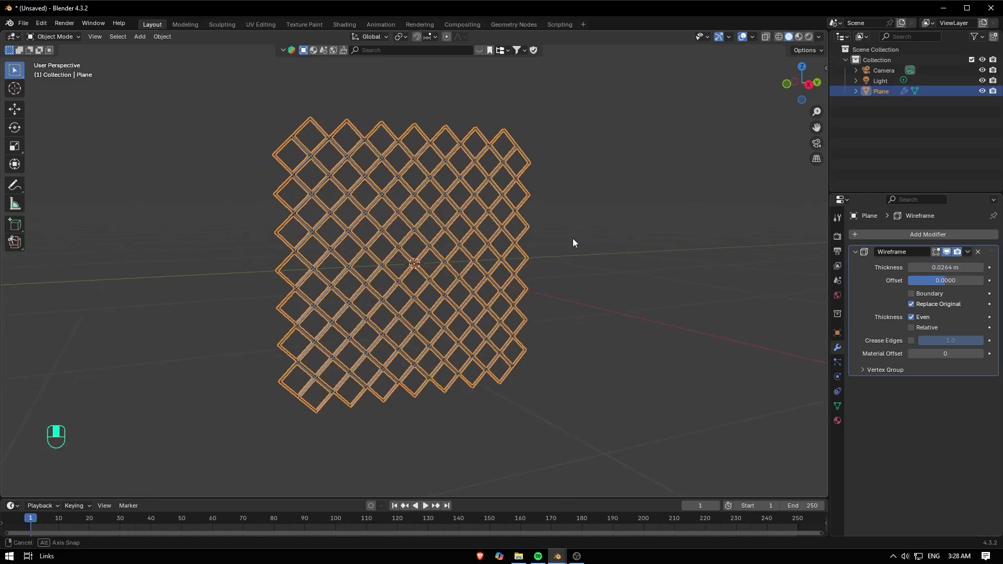
middle_click_drag(573, 238, 701, 273)
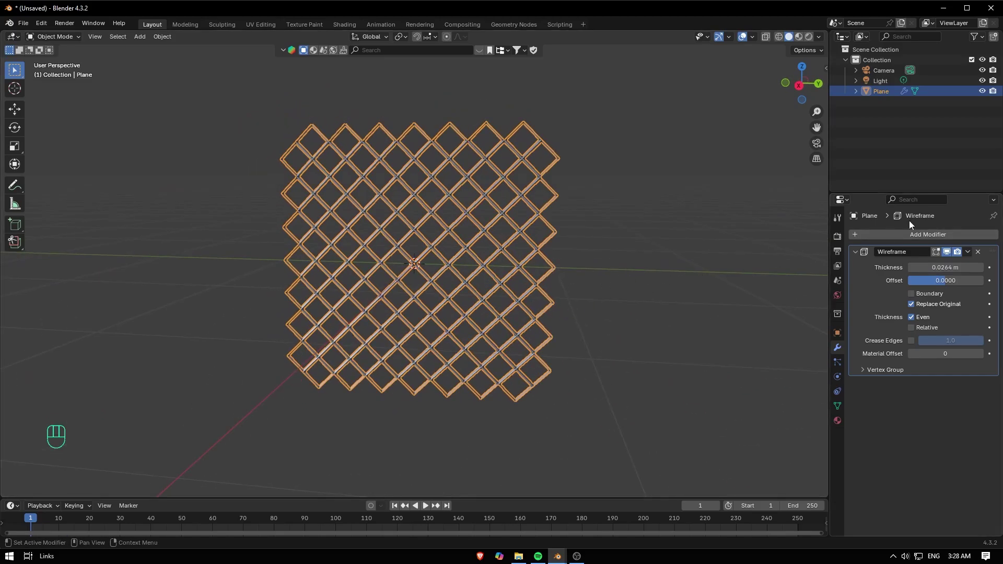
- Add an Array modifier with Relative Offset Factor X set to 0.88
left_click(909, 235)
type("a")
key("Return")
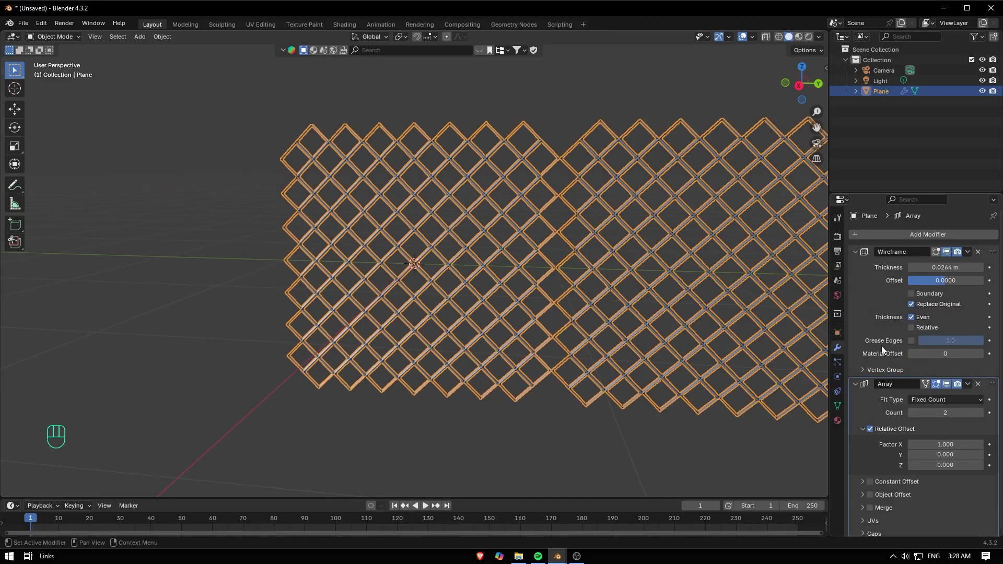
left_click_drag(945, 444, 929, 445, "shift")
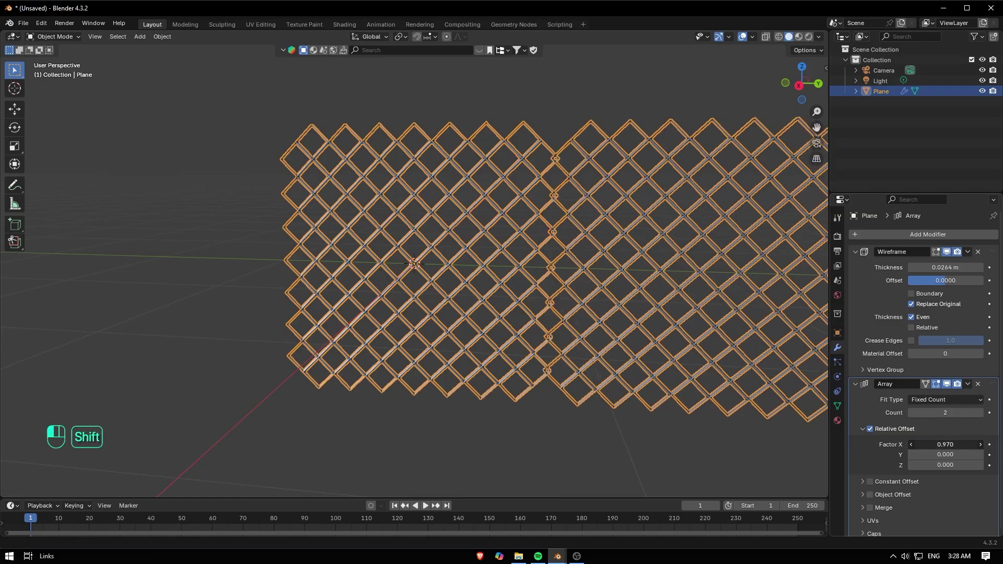
scroll(594, 354, "down", 4)
key("Tab")
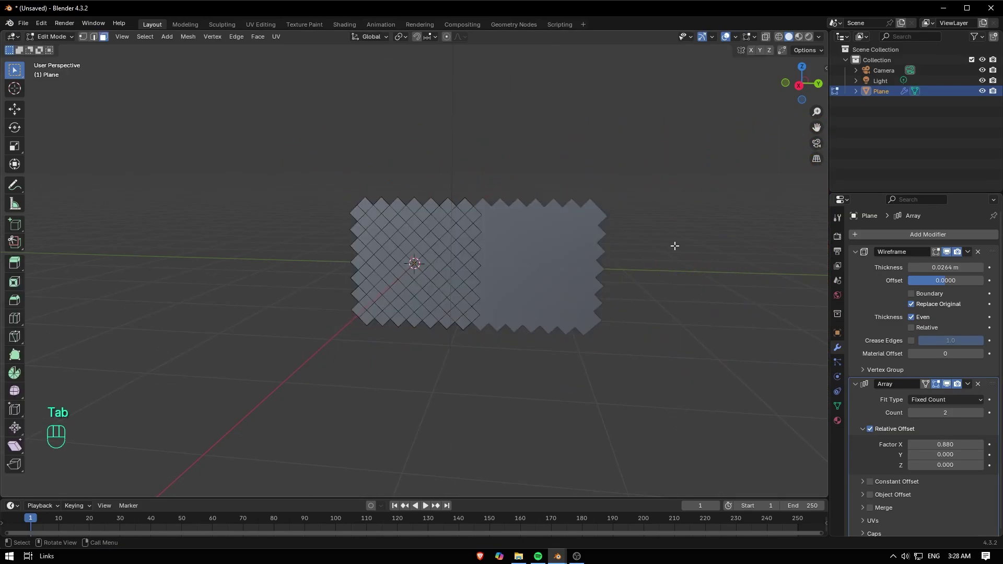
- Add a second plane and rotate it 90° about X and 90° about Z
key("Tab")
left_click(618, 273)
key("shift+a")
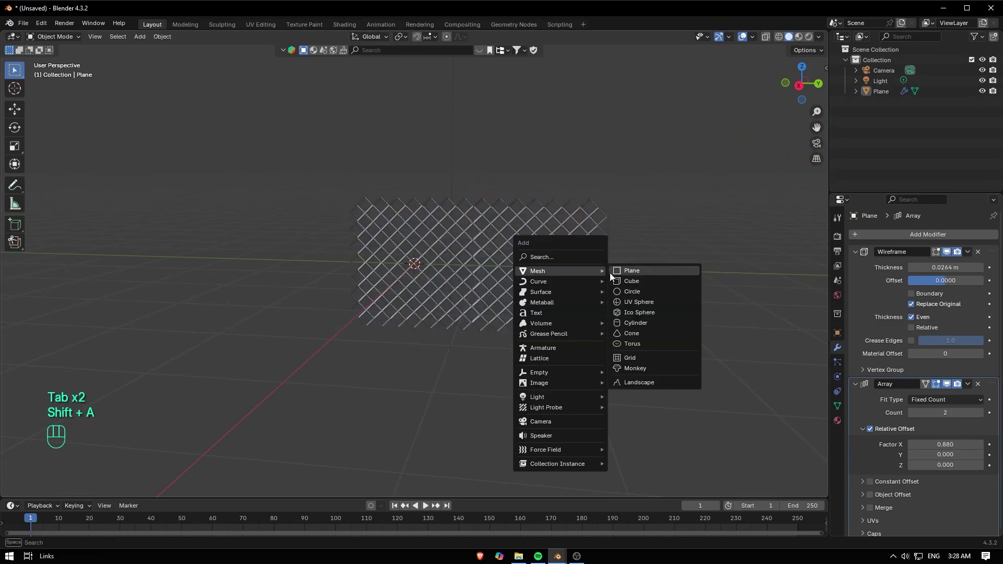
left_click(627, 271)
key("r")
key("x")
key("KP_9")
key("KP_0")
key("KP_Enter")
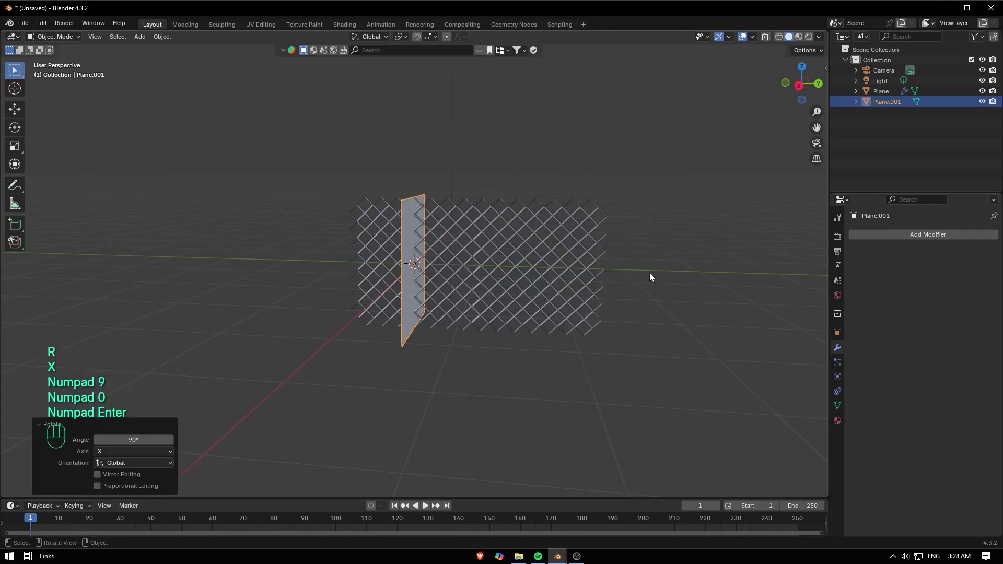
key("r")
key("z")
key("KP_9")
key("KP_0")
key("KP_Enter")
- In side orthographic view, squash the plane twice along Z into a thin strip
key("grave")
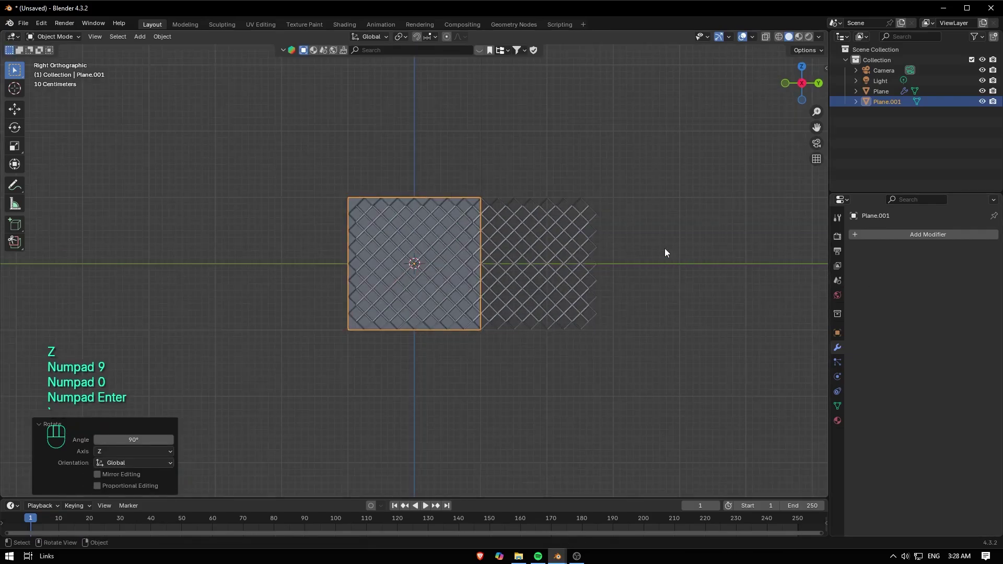
key("s")
key("z")
left_click(471, 256)
key("s")
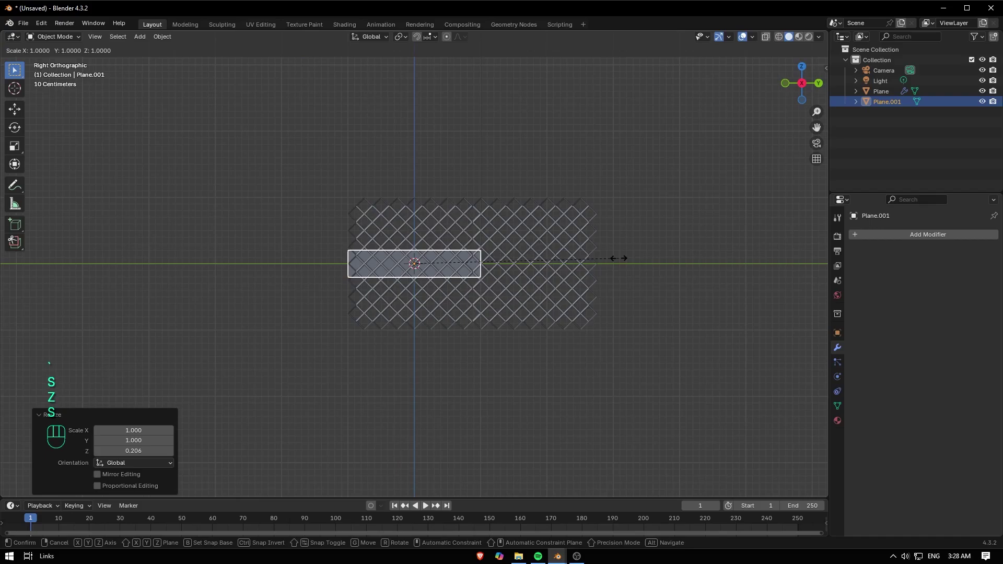
key("z")
left_click(509, 262)
key("g")
key("z")
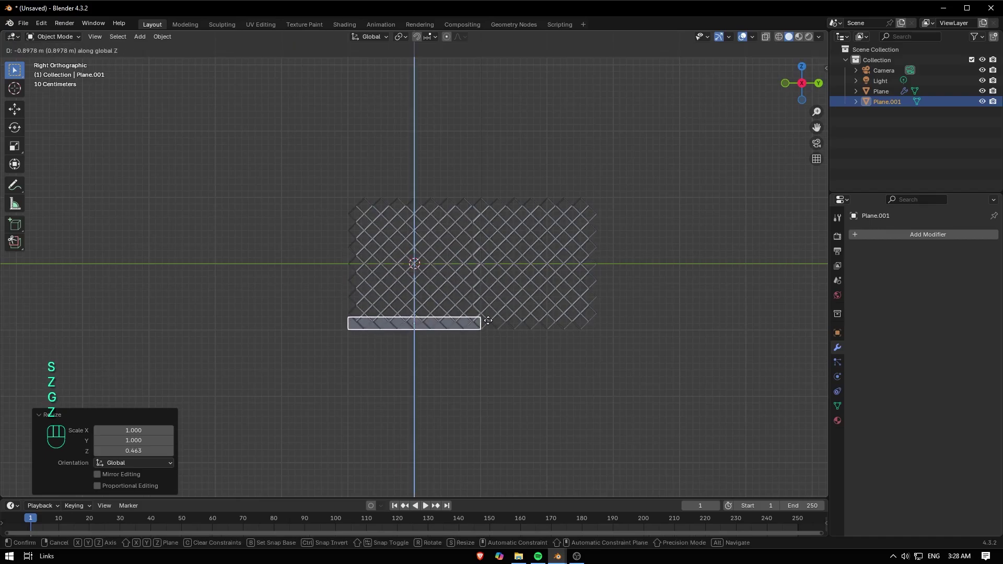
- Drop the strip to the fence bottom, stretch its right edge along Y, and lower its bottom edge
left_click(488, 316)
key("Tab")
key("2")
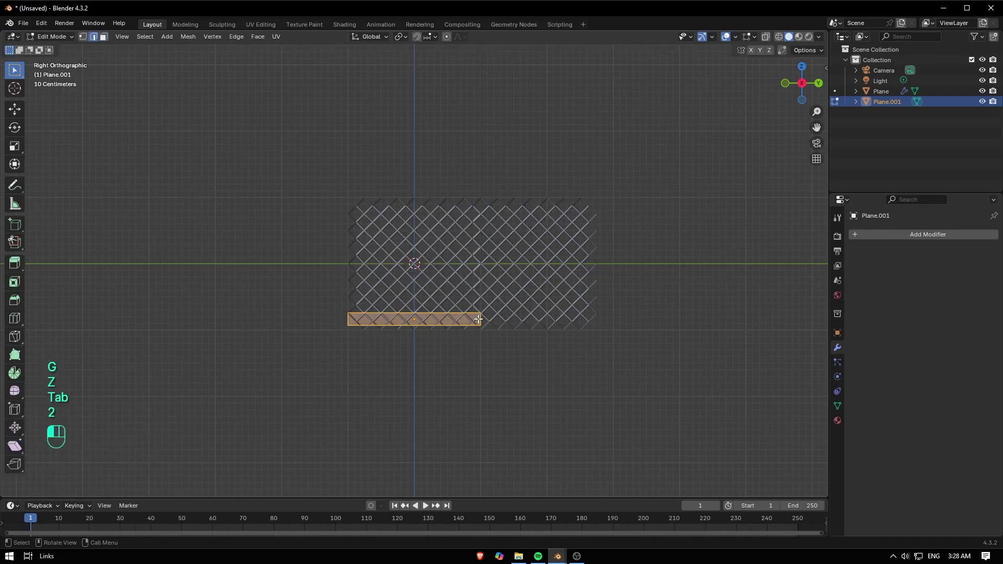
left_click(480, 318)
key("g")
key("y")
left_click(596, 320)
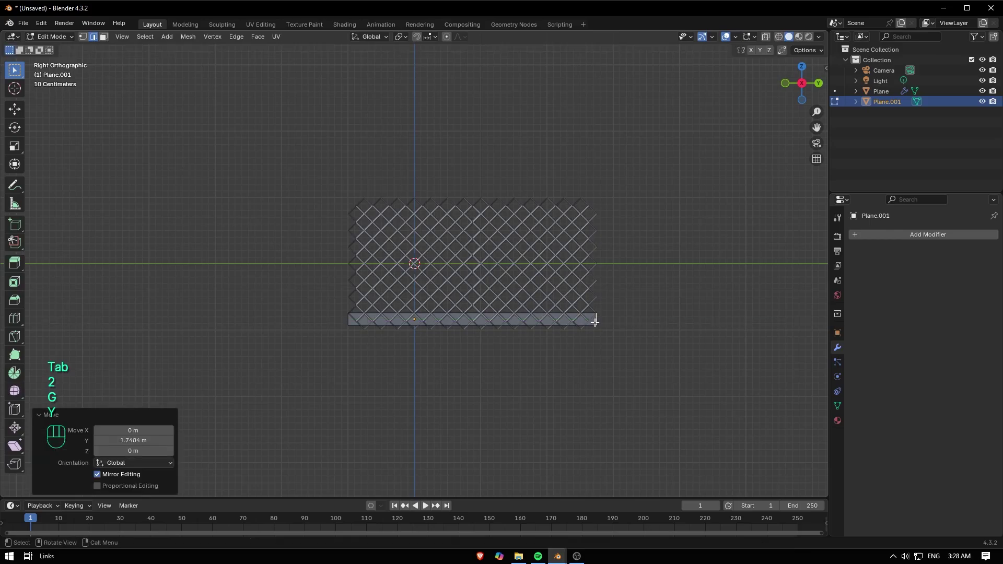
key("2")
key("g")
key("z")
left_click(537, 327)
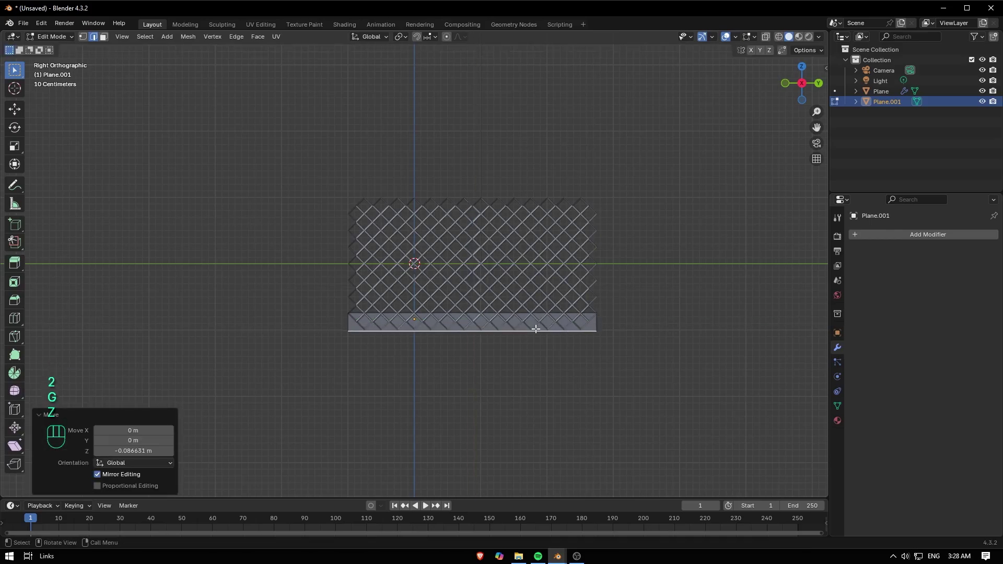
- Extrude the whole strip into a thick beam and select its top face
key("Tab")
middle_click_drag(684, 323, 548, 338)
key("Tab")
key("a")
key("e")
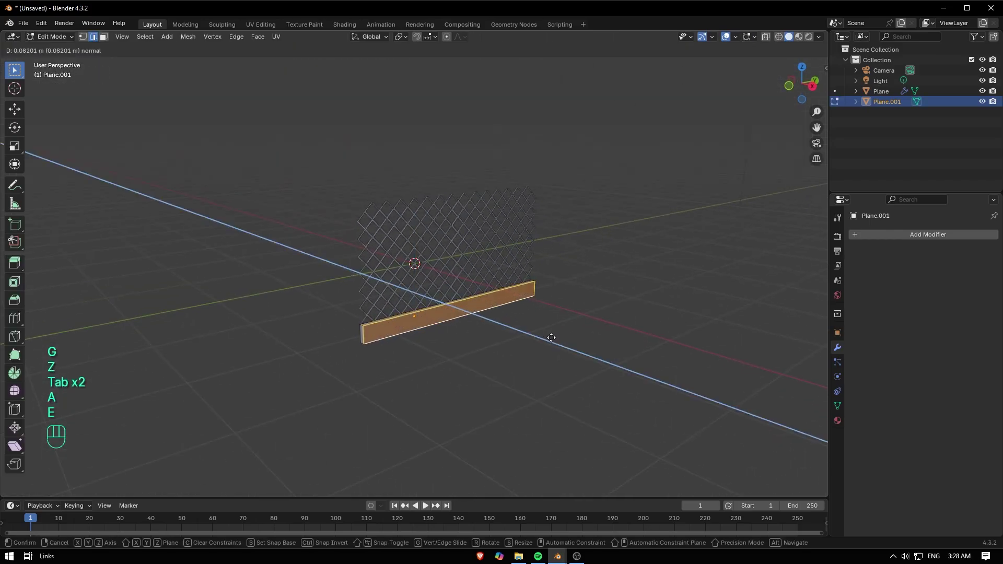
left_click(552, 338)
scroll(463, 323, "up", 4)
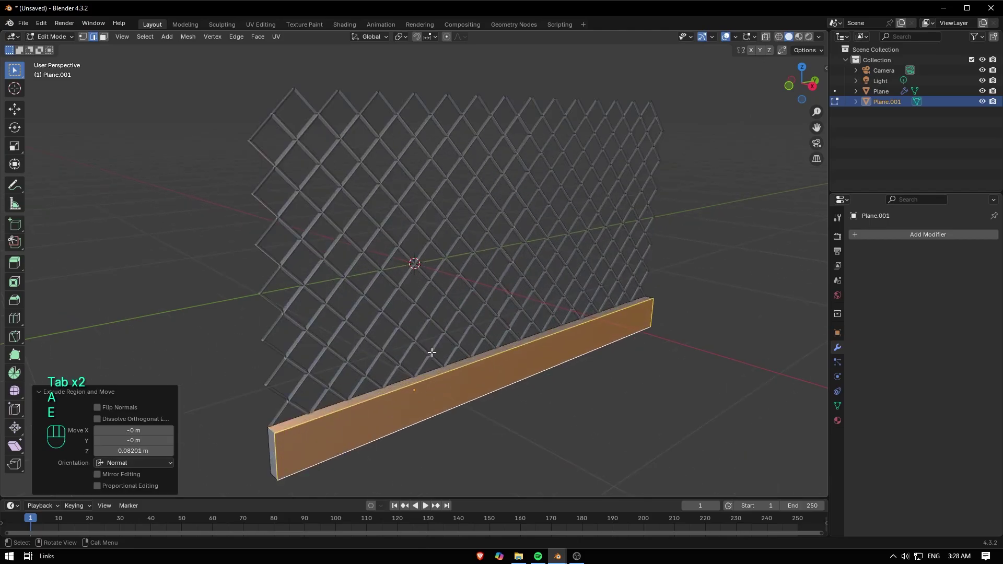
key("3")
left_click(411, 382)
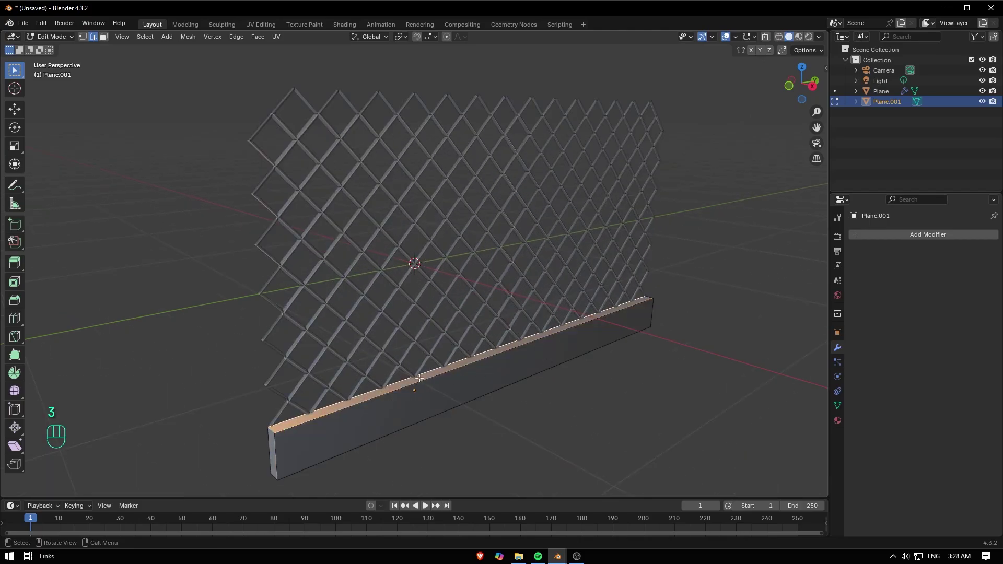
- Inset the beam's top face with a thin border and extrude it down into a groove
key("3")
key("i")
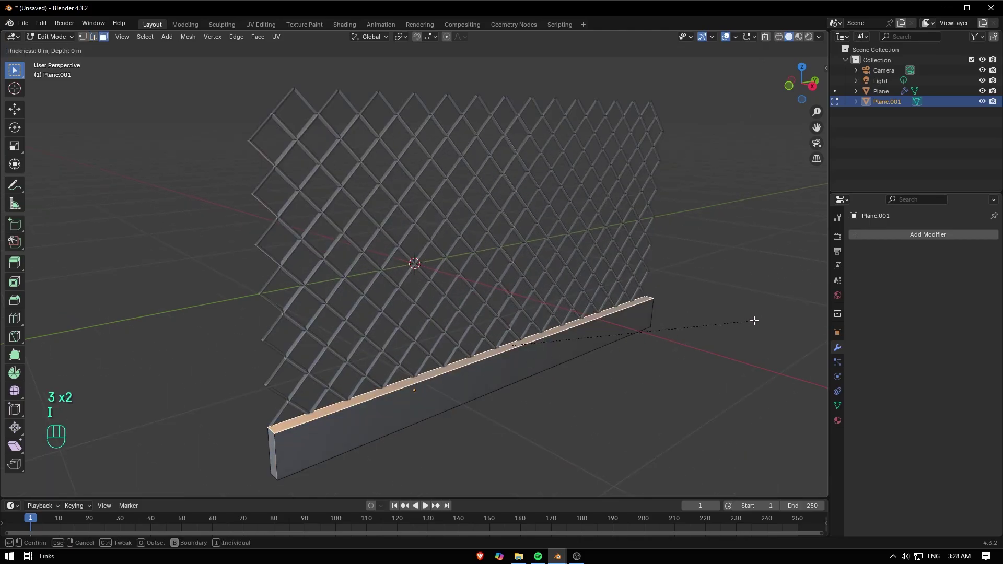
left_click(751, 321)
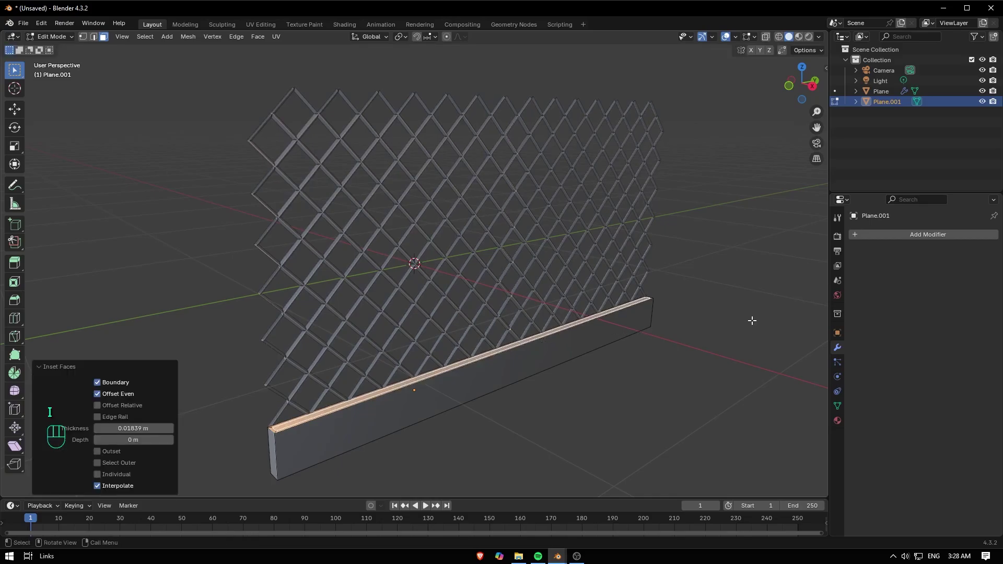
key("e")
left_click(752, 330)
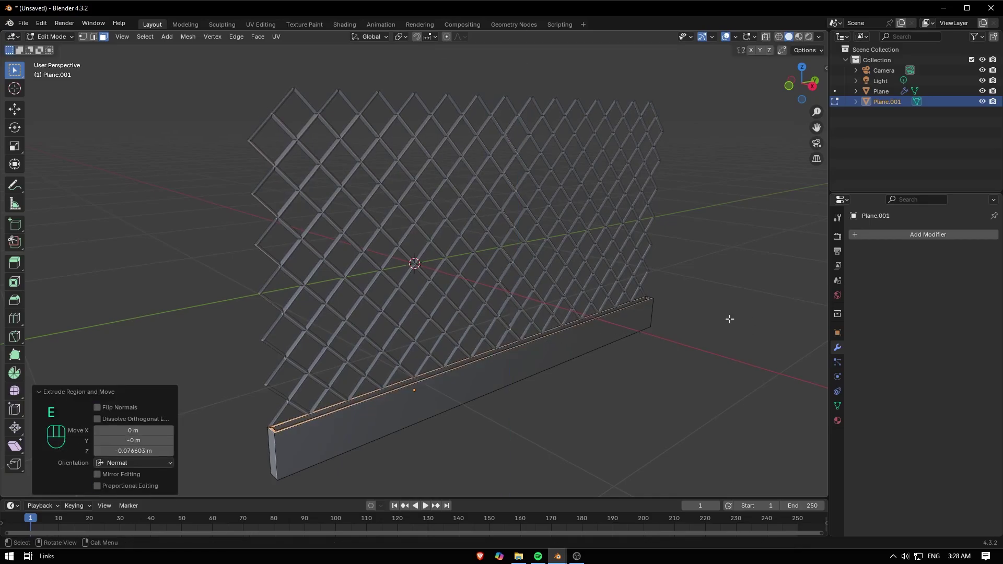
- Select the wireframe fence in Object Mode and start moving it along X
key("Tab")
left_click(565, 271)
mouse_move(565, 271)
middle_mouse_down()
mouse_move(614, 331)
mouse_move(496, 325)
middle_mouse_up()
key("g")
key("x")
- Shift the fence along X twice until it sits over the beam's groove
left_click(619, 333)
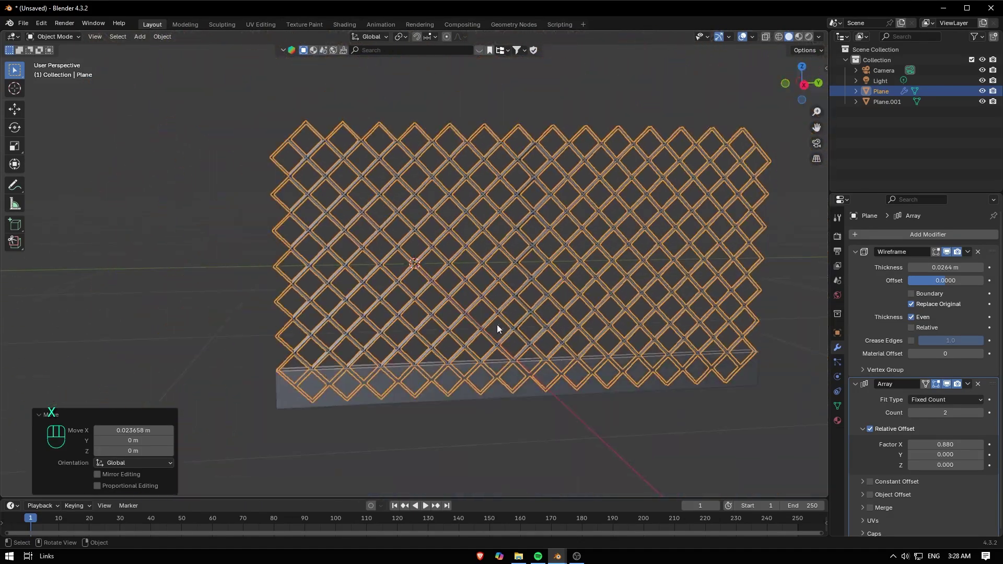
left_click(239, 327)
middle_click_drag(239, 328, 373, 345)
left_click(473, 315)
key("g")
key("x")
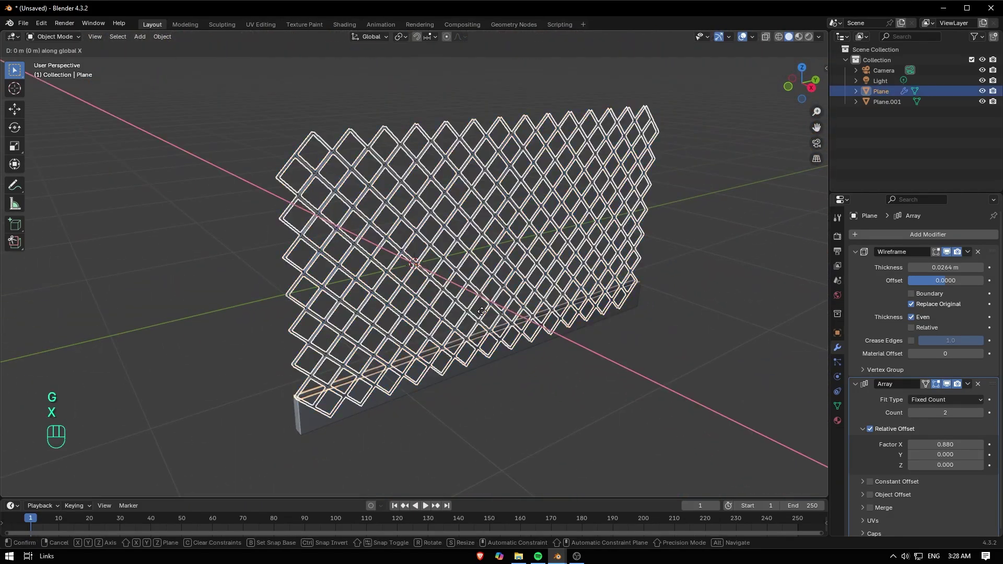
left_click(618, 299)
left_click(696, 293)
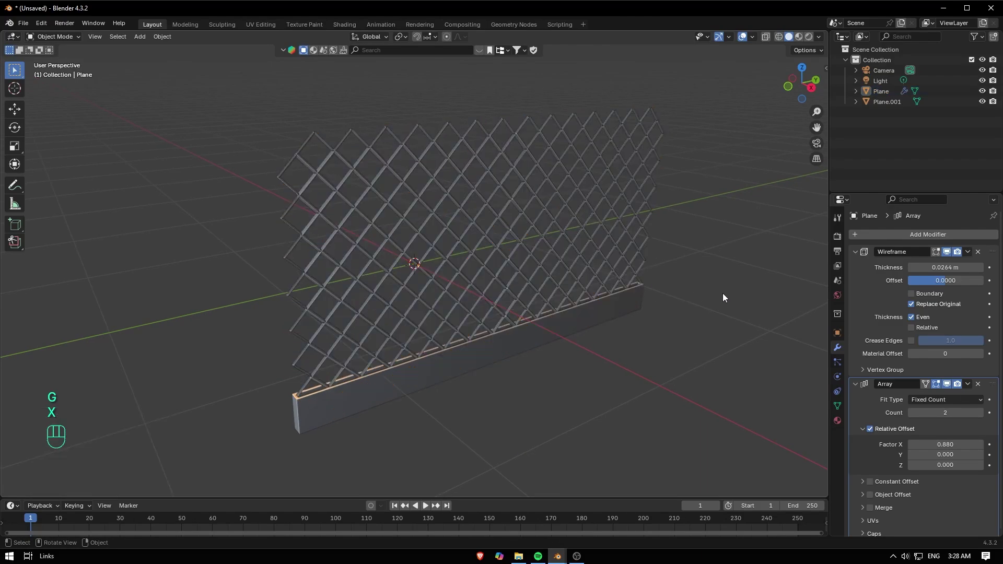
mouse_move(723, 293)
middle_mouse_down()
mouse_move(588, 279)
mouse_move(620, 273)
mouse_move(642, 292)
mouse_move(671, 206)
middle_mouse_up()
scroll(663, 289, "down", 5)
- Box-select the fence and beam and raise them together to Z 1.2321 m
left_click_drag(671, 207, 367, 346)
key("g")
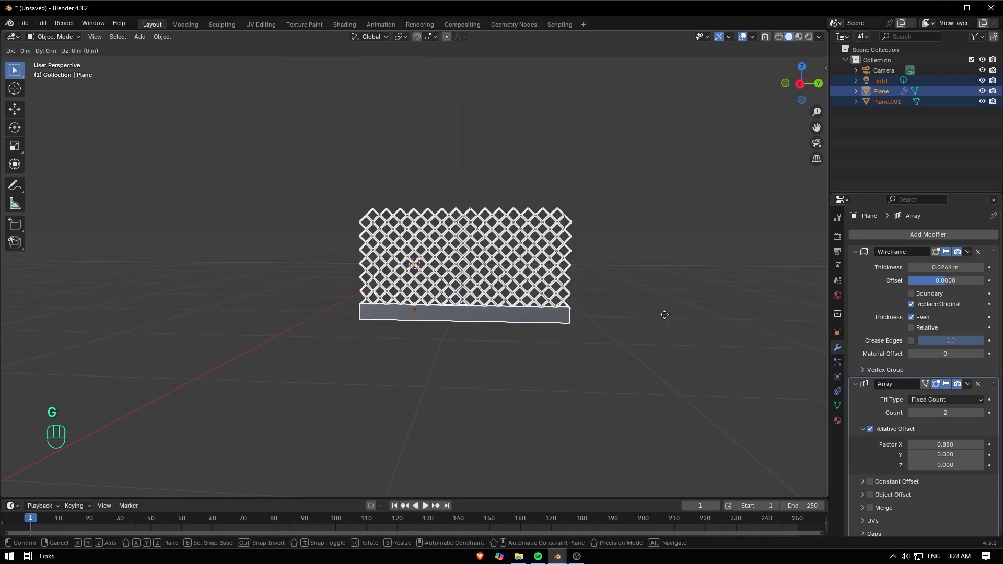
key("z")
left_click(678, 265)
scroll(678, 263, "up", 3)
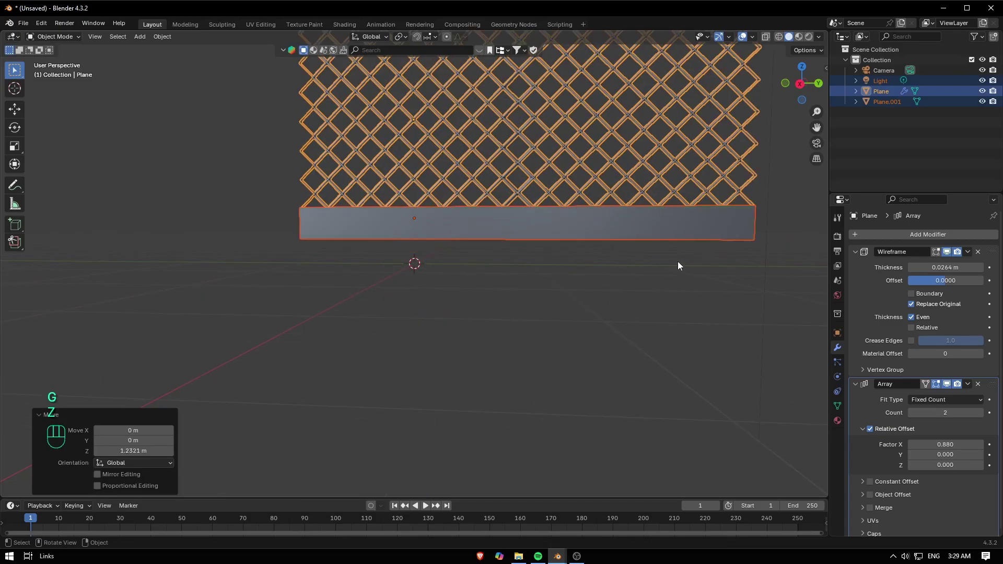
mouse_move(677, 261)
middle_mouse_down()
mouse_move(758, 302)
mouse_move(609, 250)
middle_mouse_up()
scroll(610, 250, "down", 4)
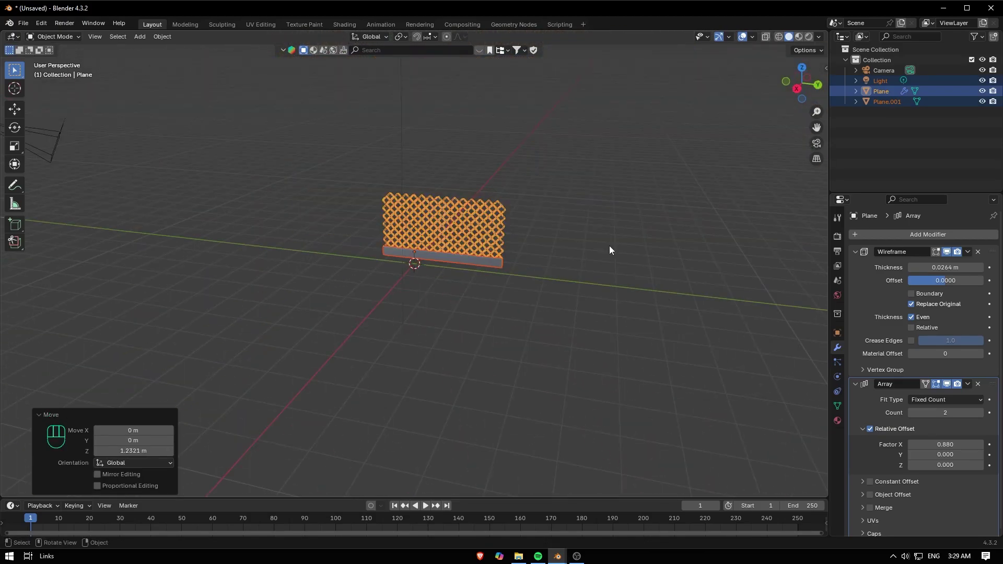